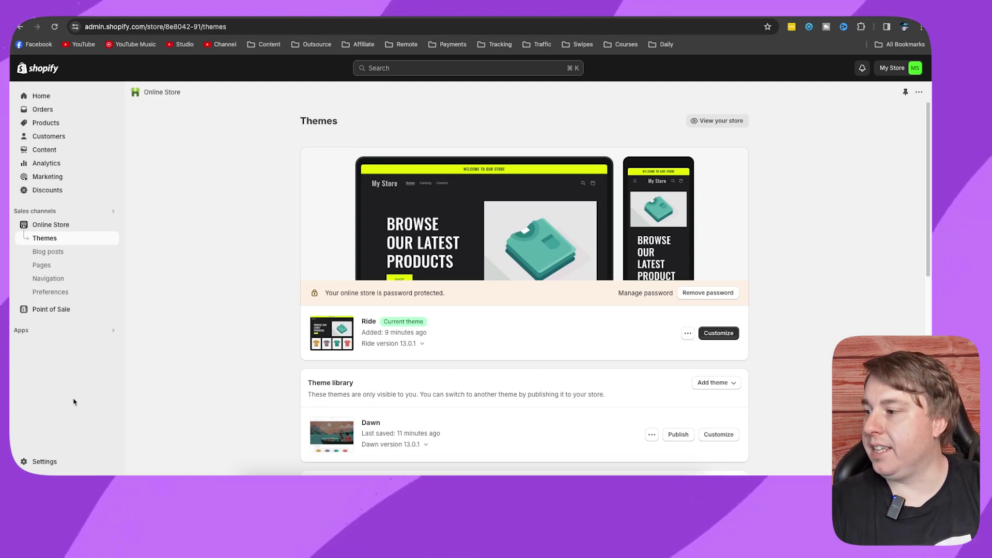
- Open Shopify's store settings on the Store details page
left_click(44, 461)
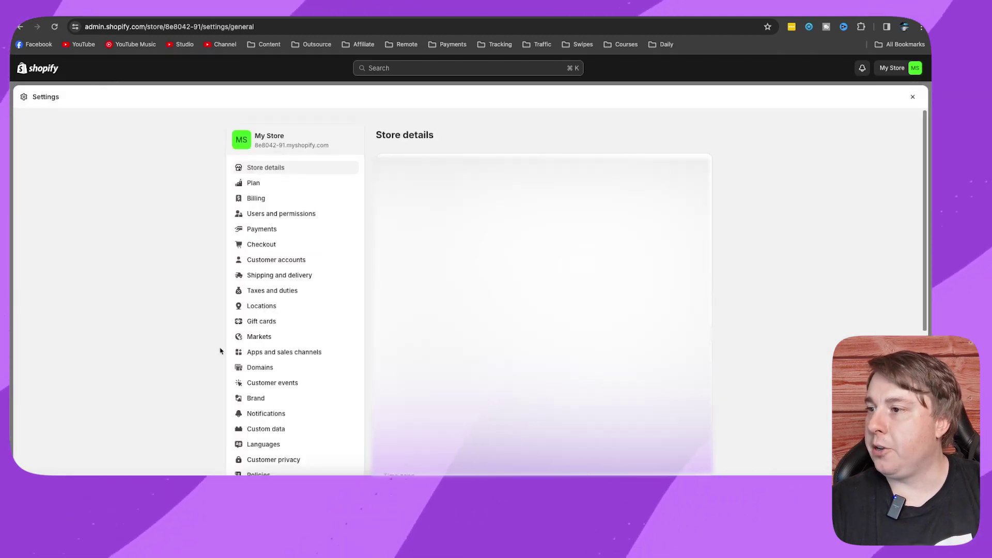
scroll(277, 233, "down", 1)
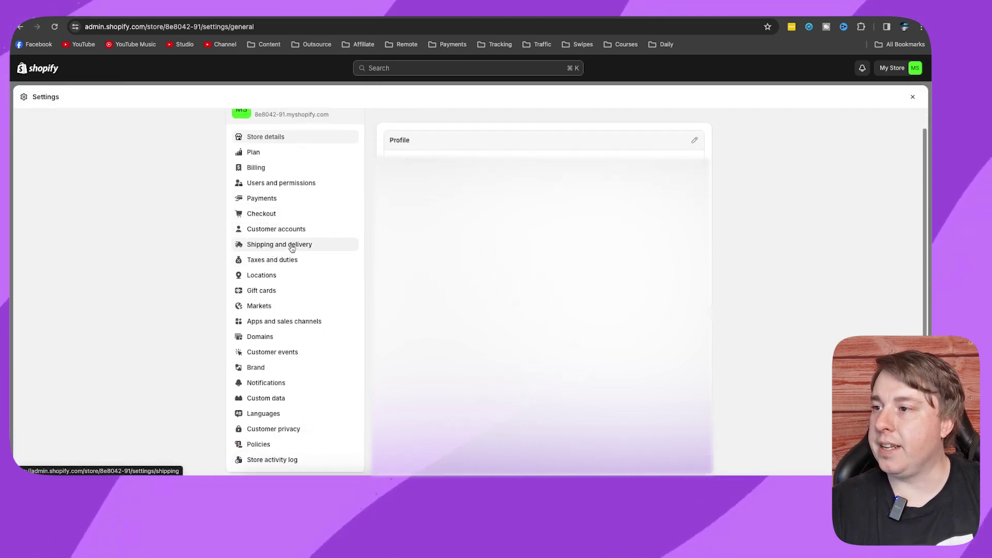
- Go to the Shipping and delivery settings to reach the shipping profile
left_click(292, 246)
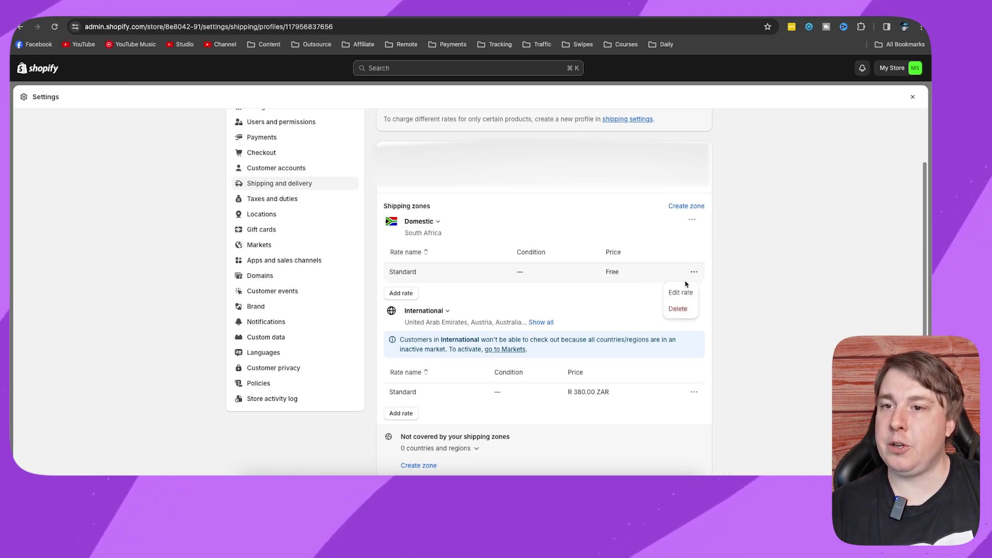
- Edit the domestic Standard rate, replacing the free 0.00 price with R 65
left_click(681, 292)
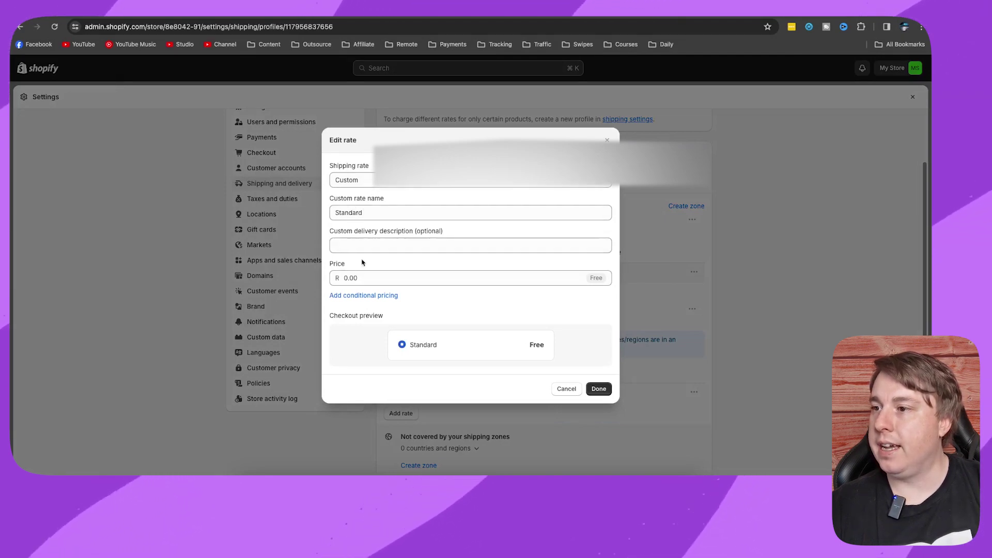
double_click(353, 278)
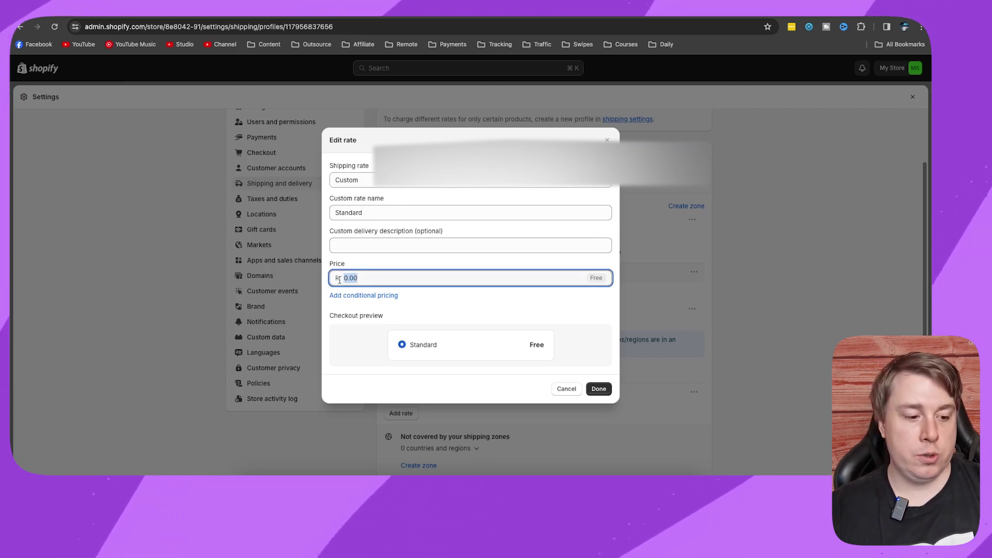
type("65")
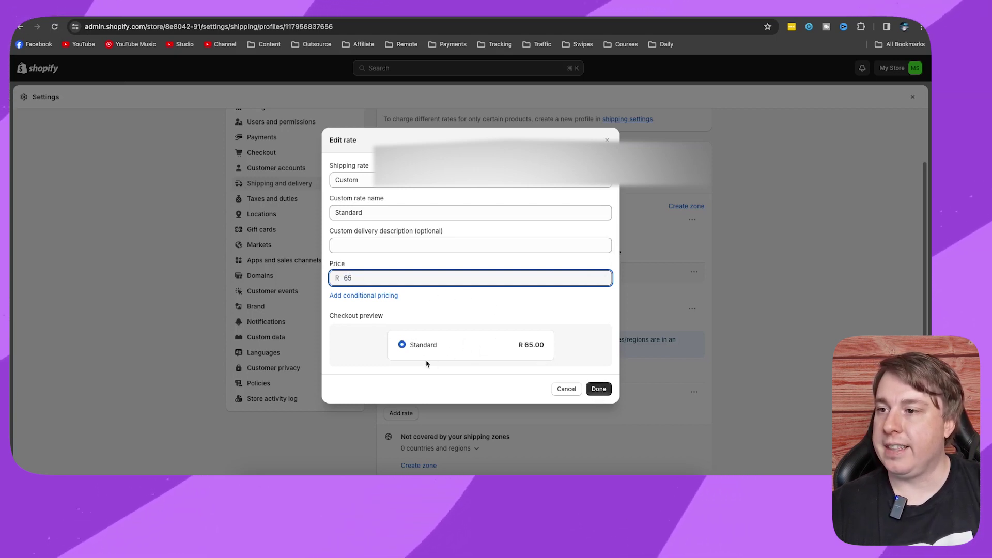
left_click(599, 388)
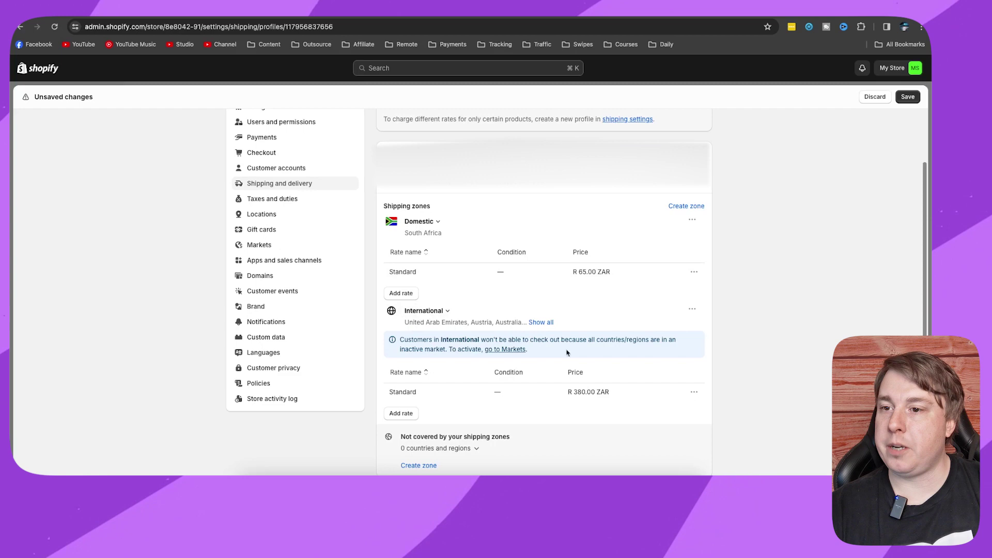
- Edit the International Standard rate, changing its price from 380.00 to 400
left_click(696, 395)
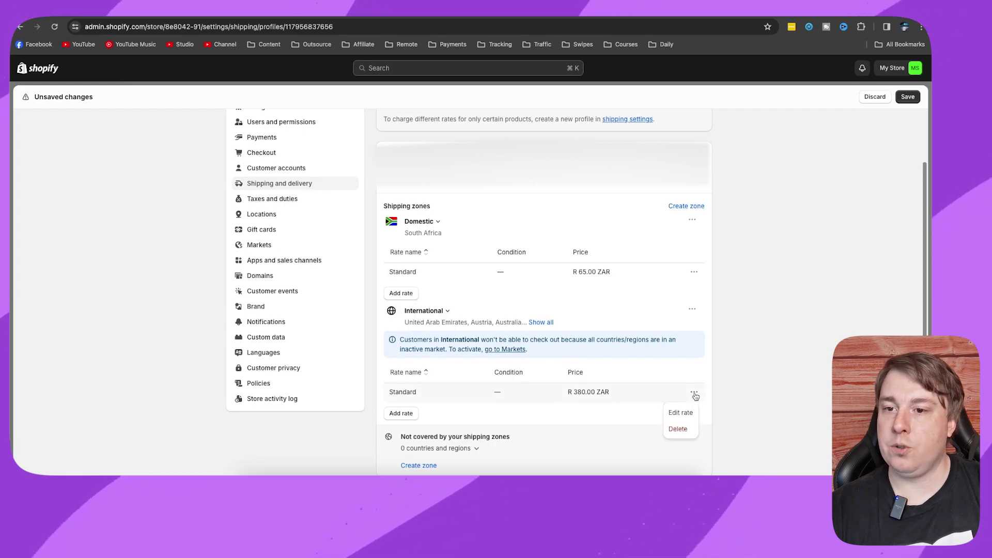
left_click(681, 414)
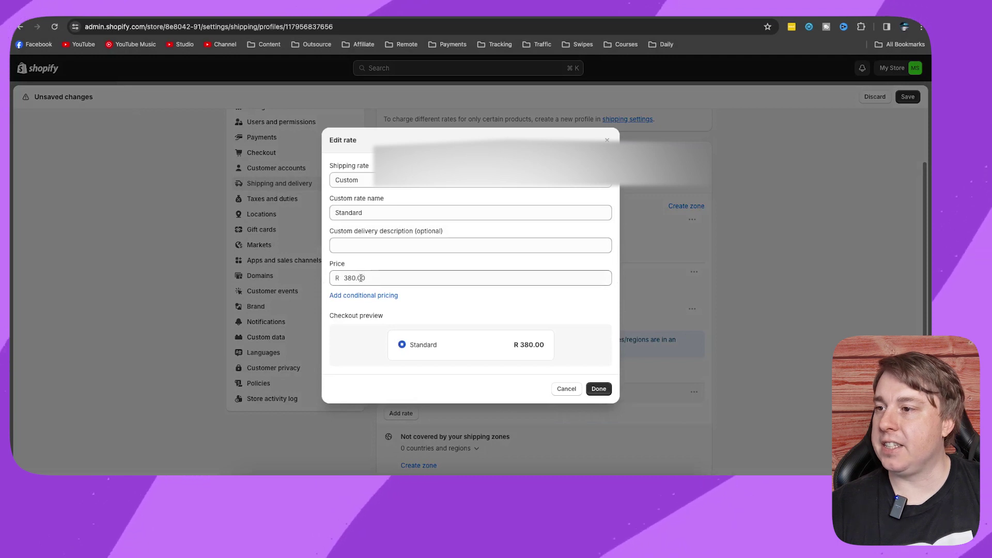
double_click(362, 277)
type("400")
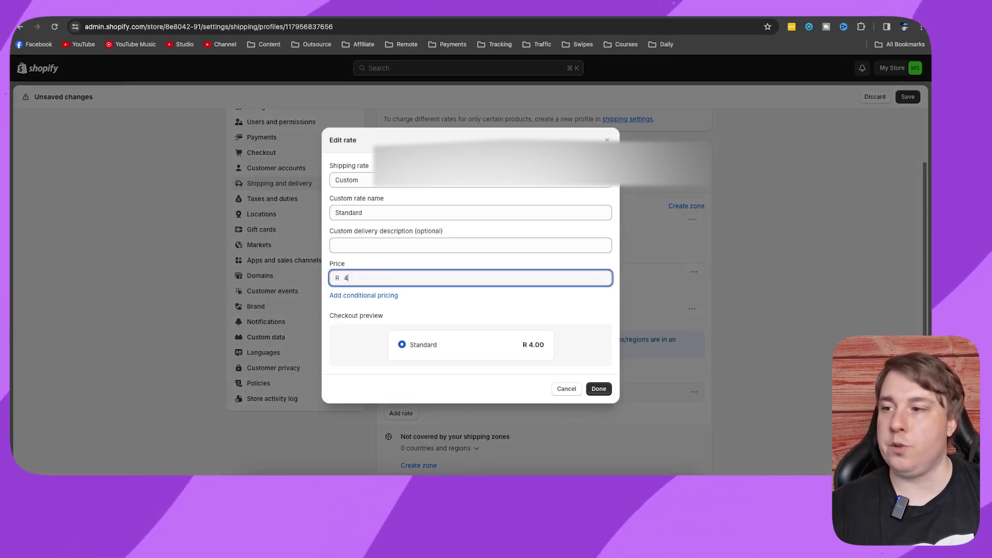
left_click(599, 388)
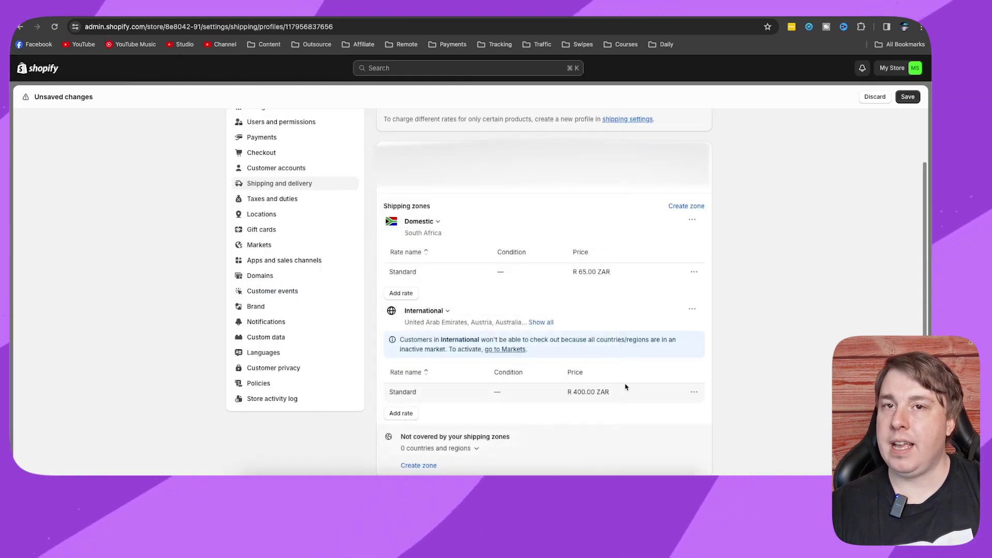
- Save the shipping profile with the R 65 domestic and R 400 international rates
left_click(908, 96)
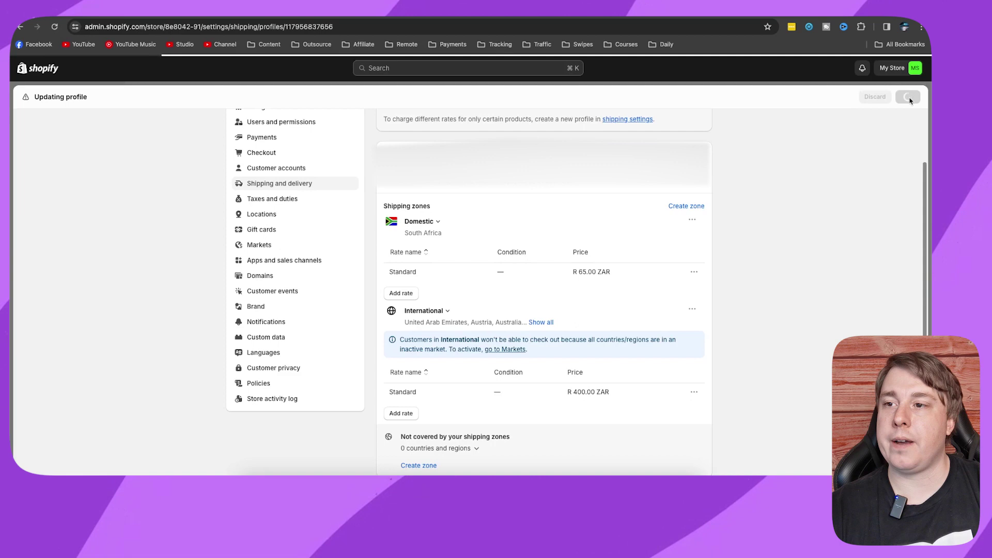